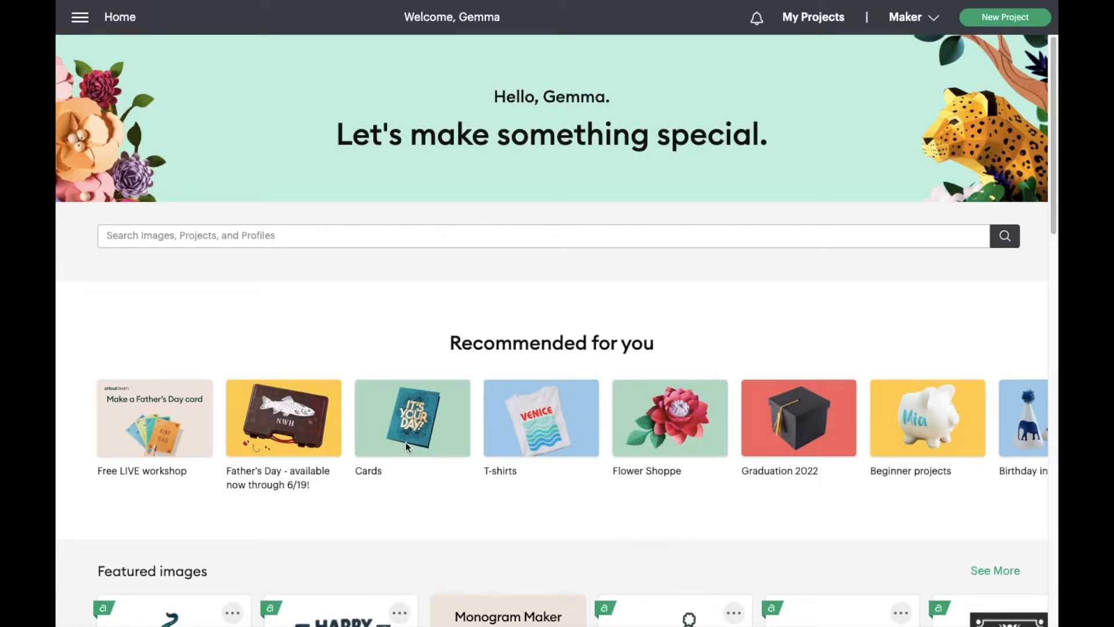
- Review the What's New release notes, including the Monogram Maker entry, and close them
{"action": "left_click", "coordinate": [81, 19]}
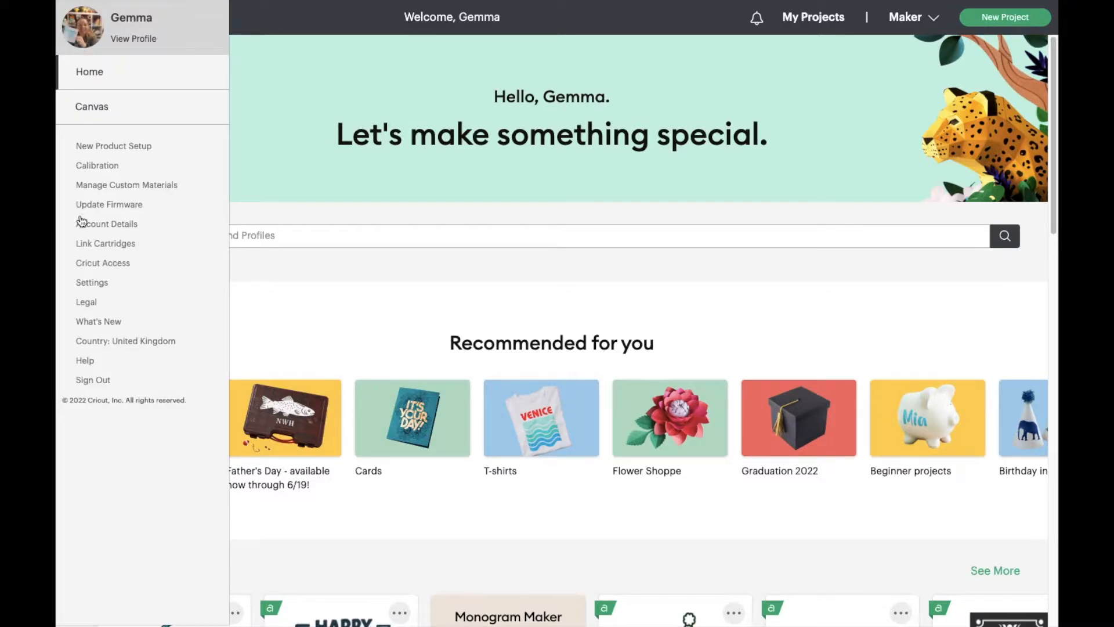
{"action": "left_click", "coordinate": [98, 322]}
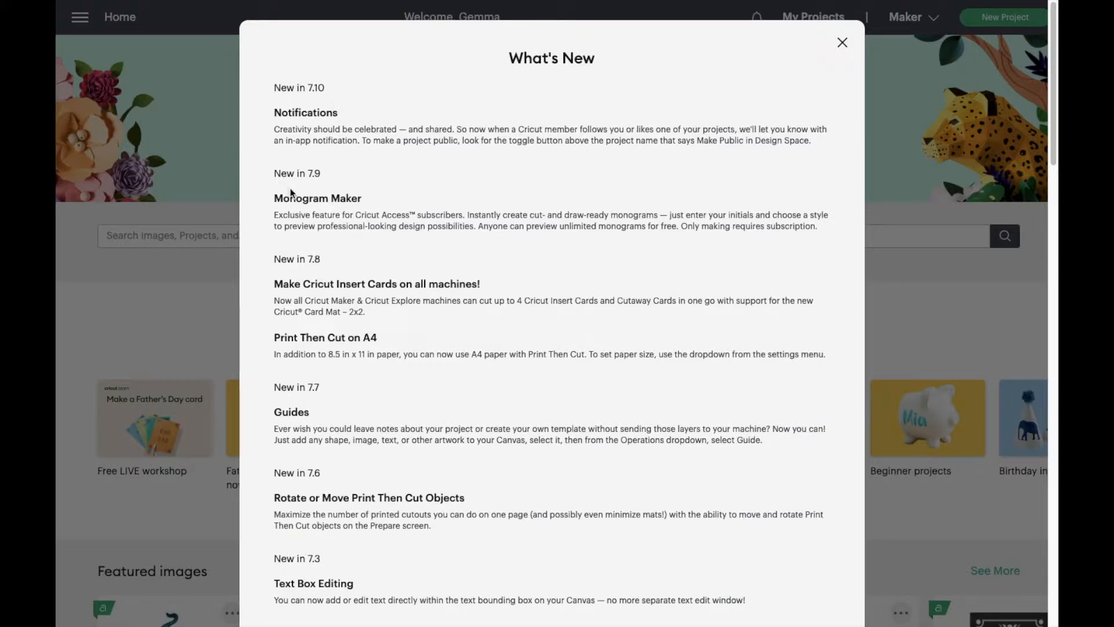
{"action": "left_click", "coordinate": [842, 44]}
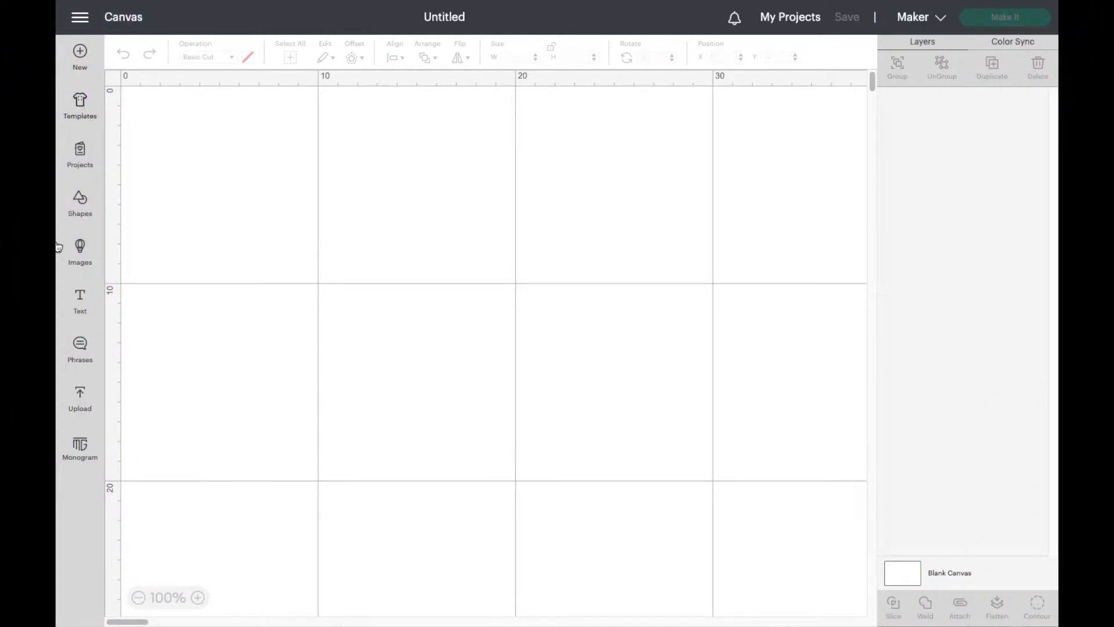
- Start a new monogram in Monogram Maker with the initials G, E and R
{"action": "left_click", "coordinate": [70, 445]}
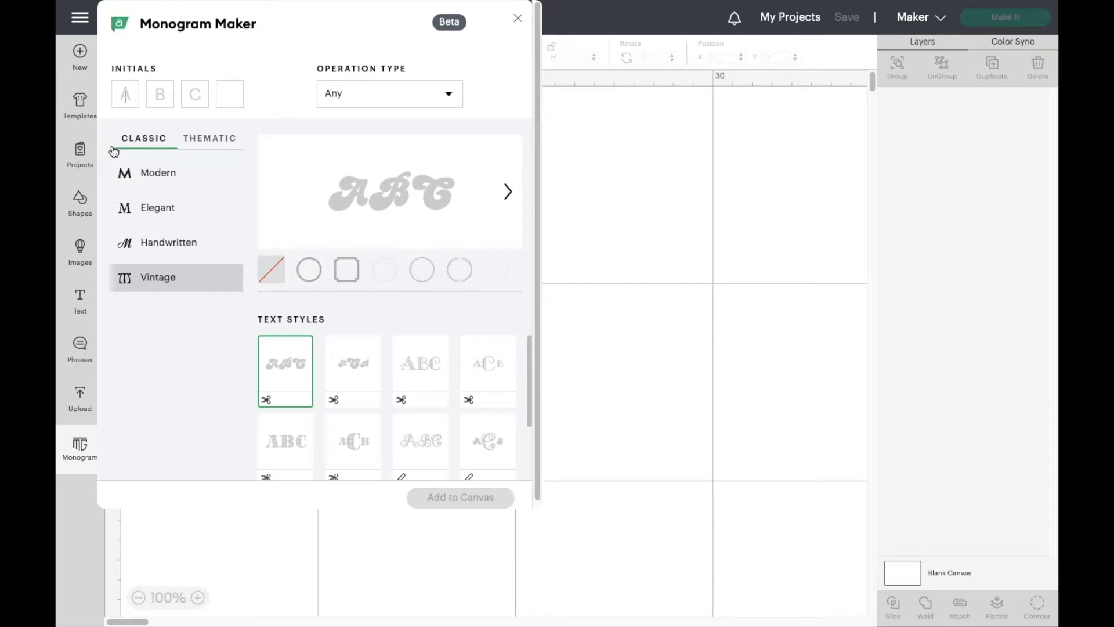
{"action": "type", "text": "G"}
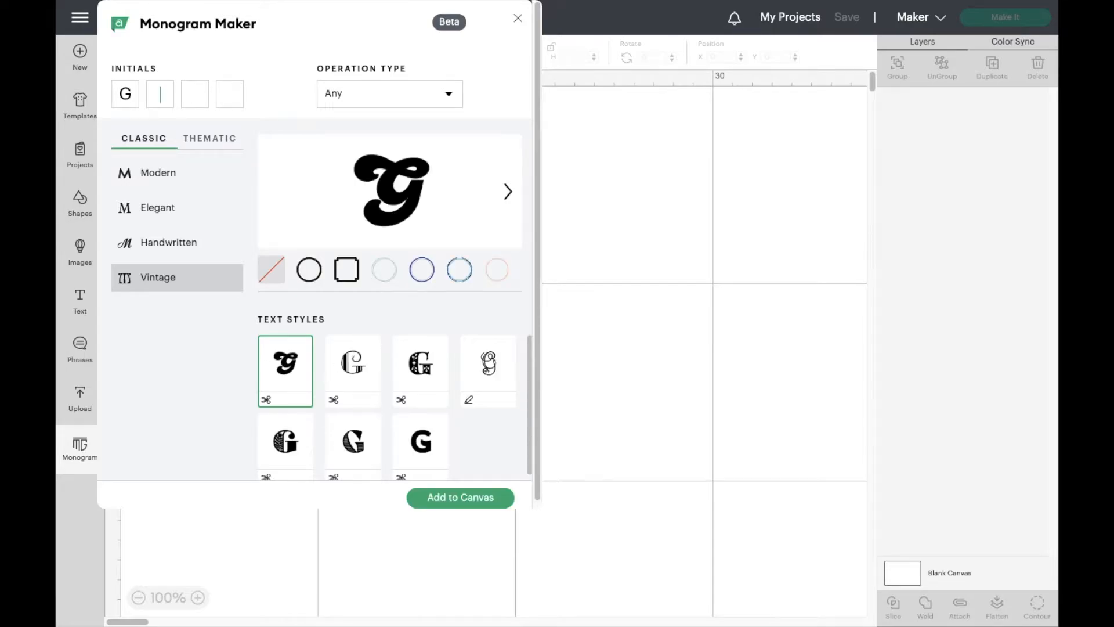
{"action": "type", "text": "ER"}
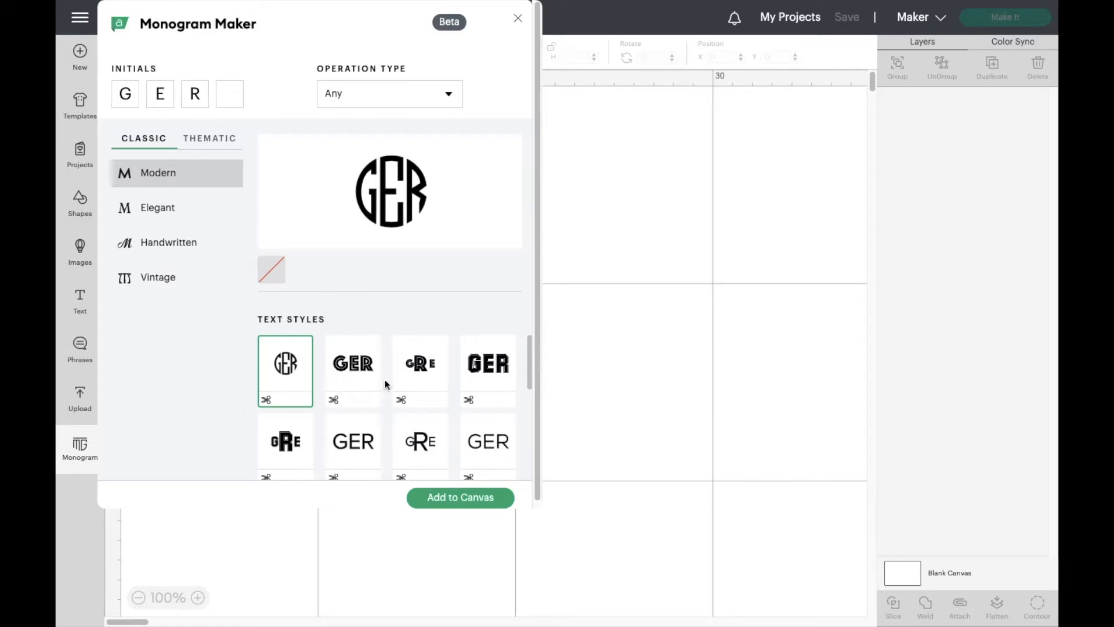
- Try the Modern text style with a larger inline centre letter and look through the other Modern styles
{"action": "left_click", "coordinate": [433, 385]}
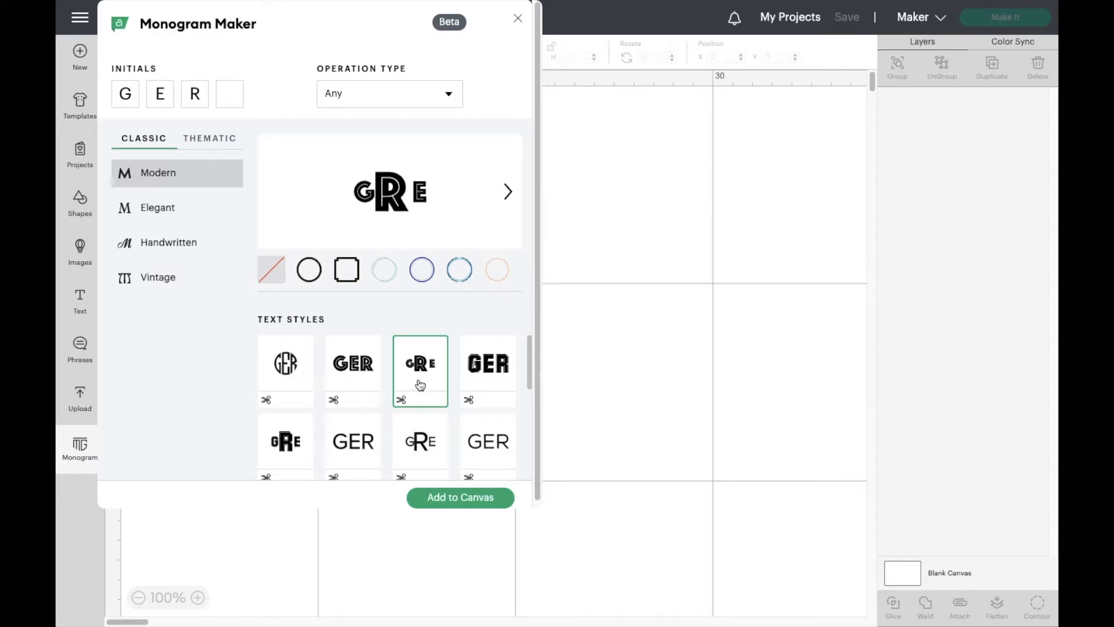
{"action": "scroll", "coordinate": [417, 380], "scroll_direction": "down", "scroll_amount": 3}
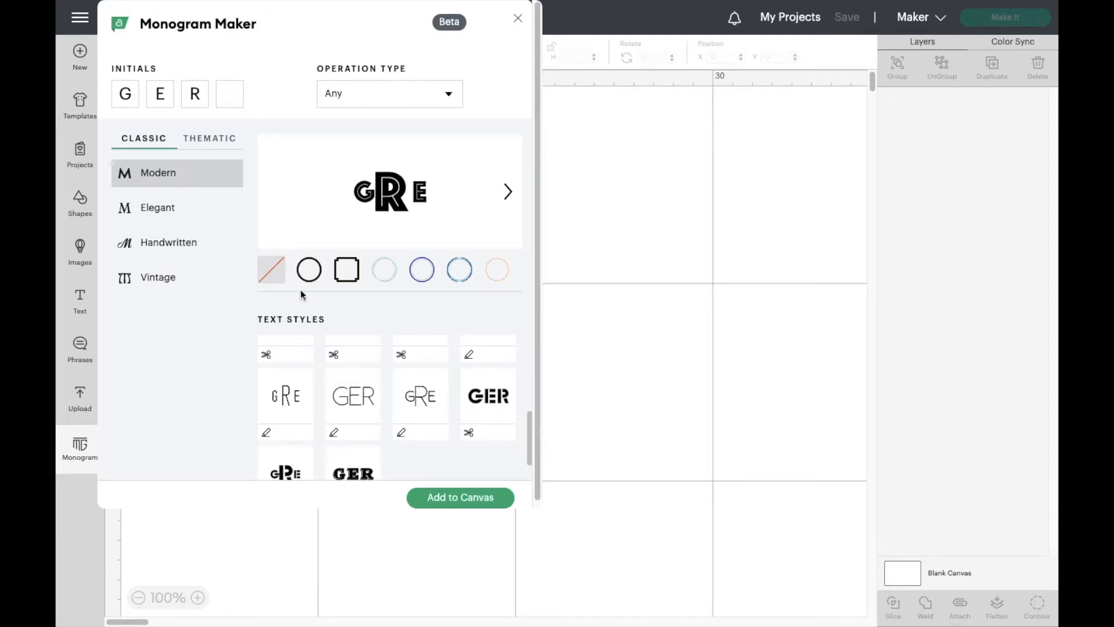
- Browse the thematic Sports frames and try the pale blue pom-pom and black soccer ball designs
{"action": "left_click", "coordinate": [206, 138]}
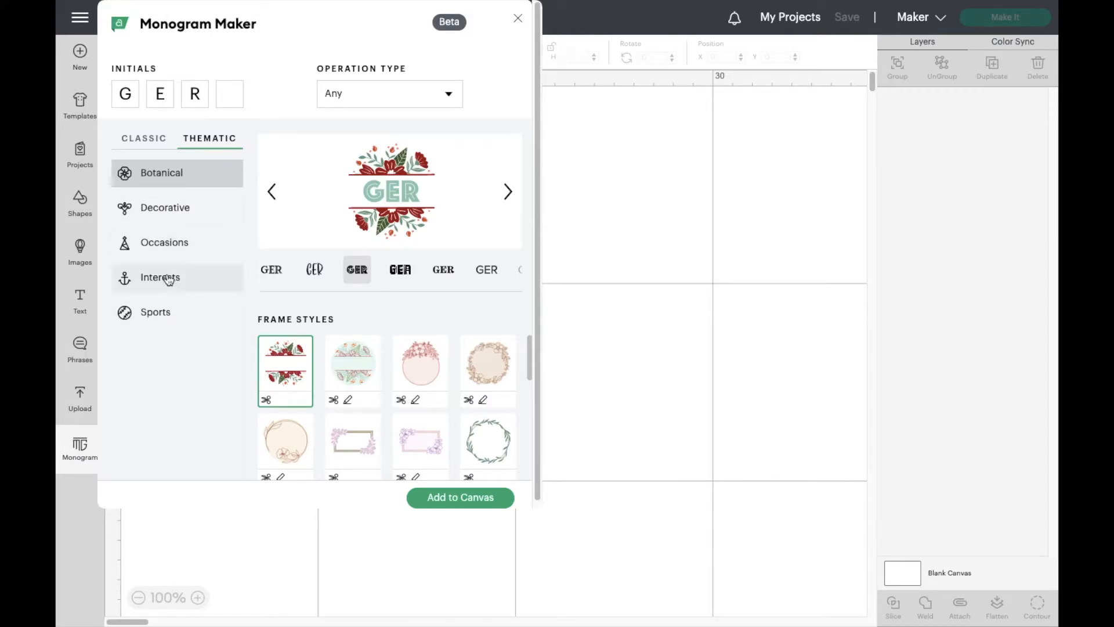
{"action": "left_click", "coordinate": [156, 316]}
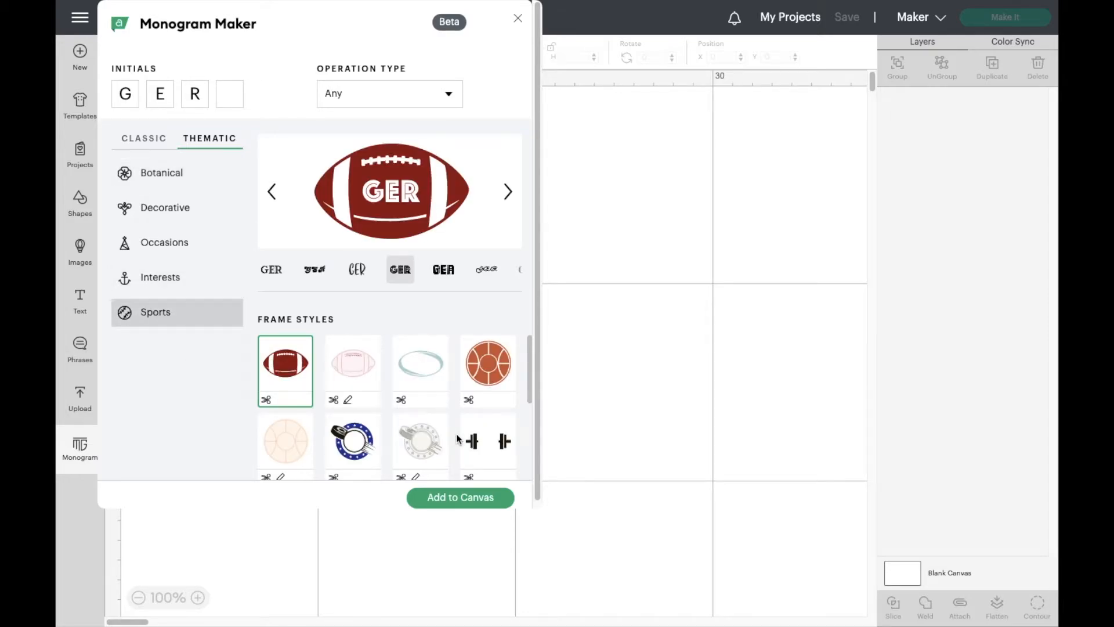
{"action": "scroll", "coordinate": [394, 388], "scroll_direction": "down", "scroll_amount": 3}
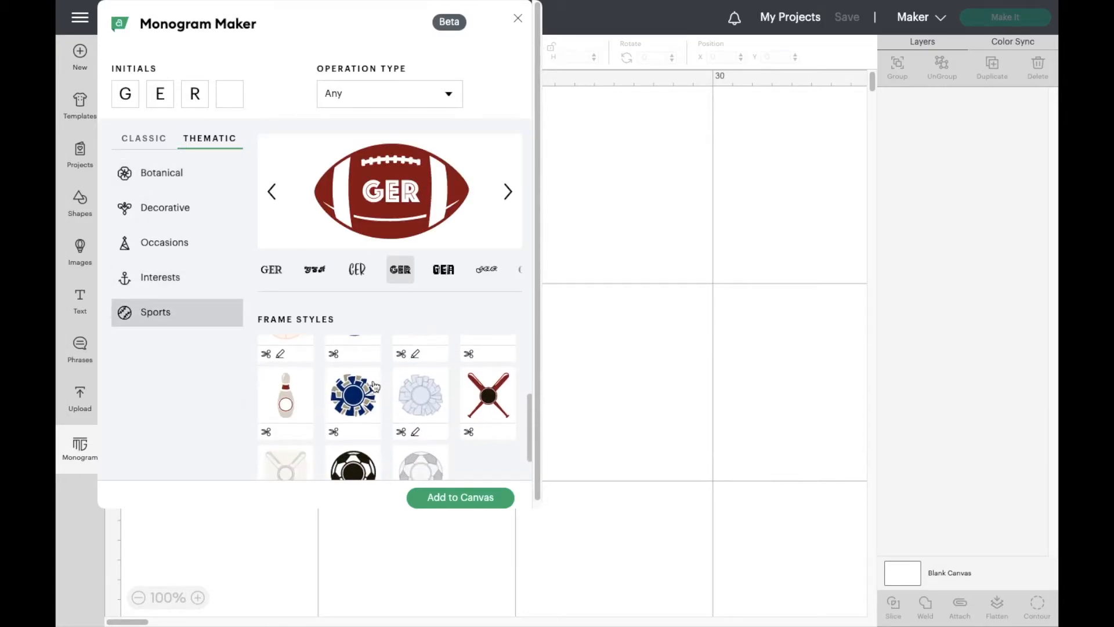
{"action": "left_click", "coordinate": [427, 397]}
{"action": "scroll", "coordinate": [427, 397], "scroll_direction": "down", "scroll_amount": 1}
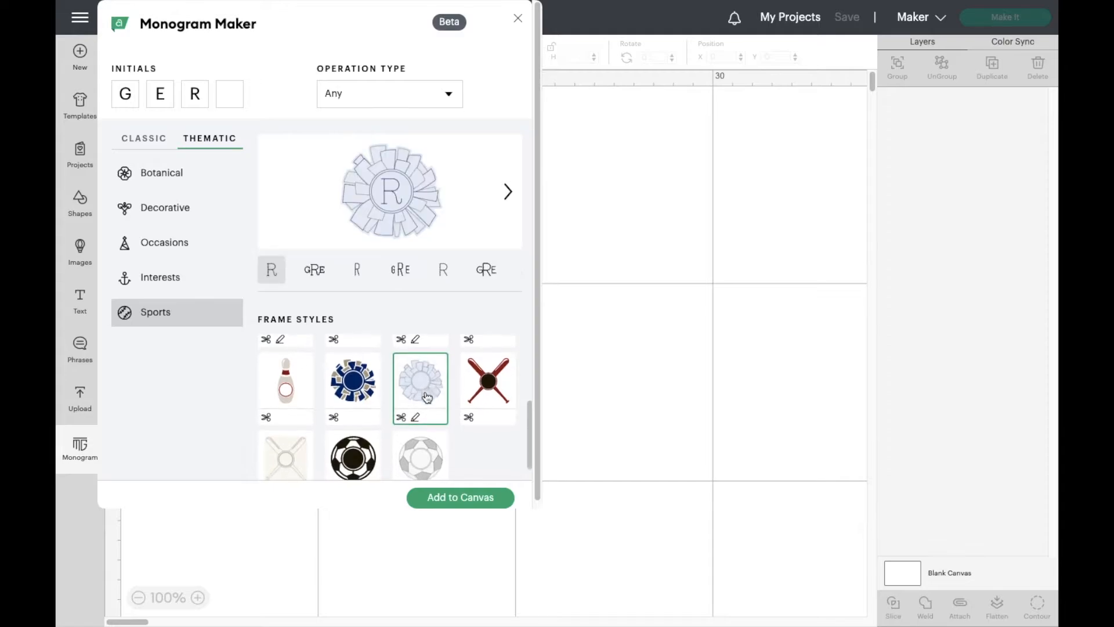
{"action": "left_click", "coordinate": [364, 452]}
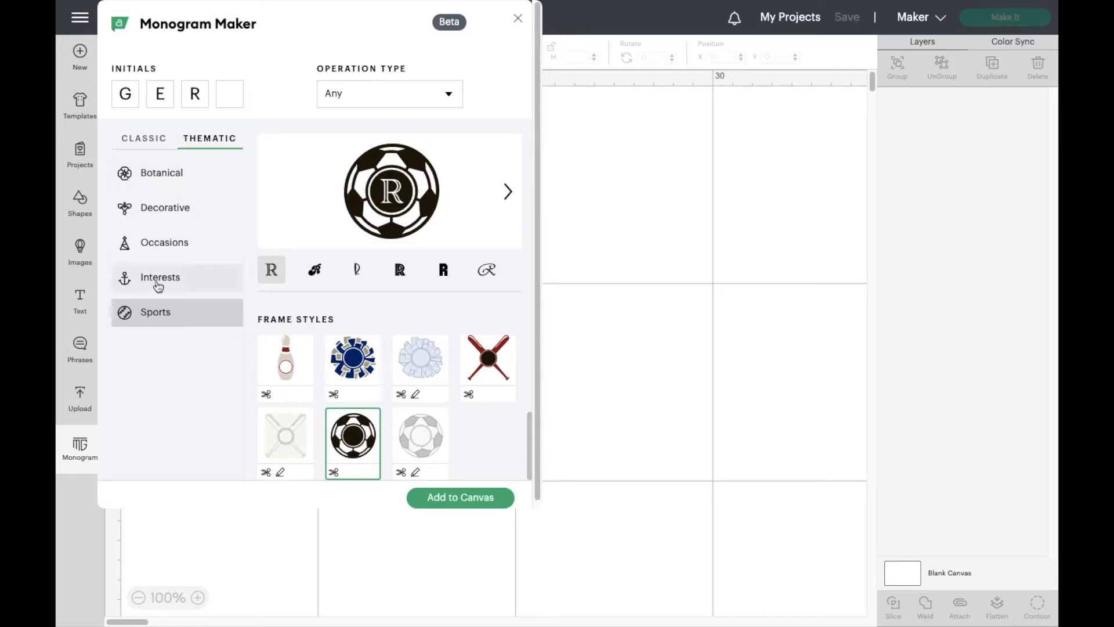
- Look through the thematic Interests frames and check which operation types are available
{"action": "left_click", "coordinate": [162, 285]}
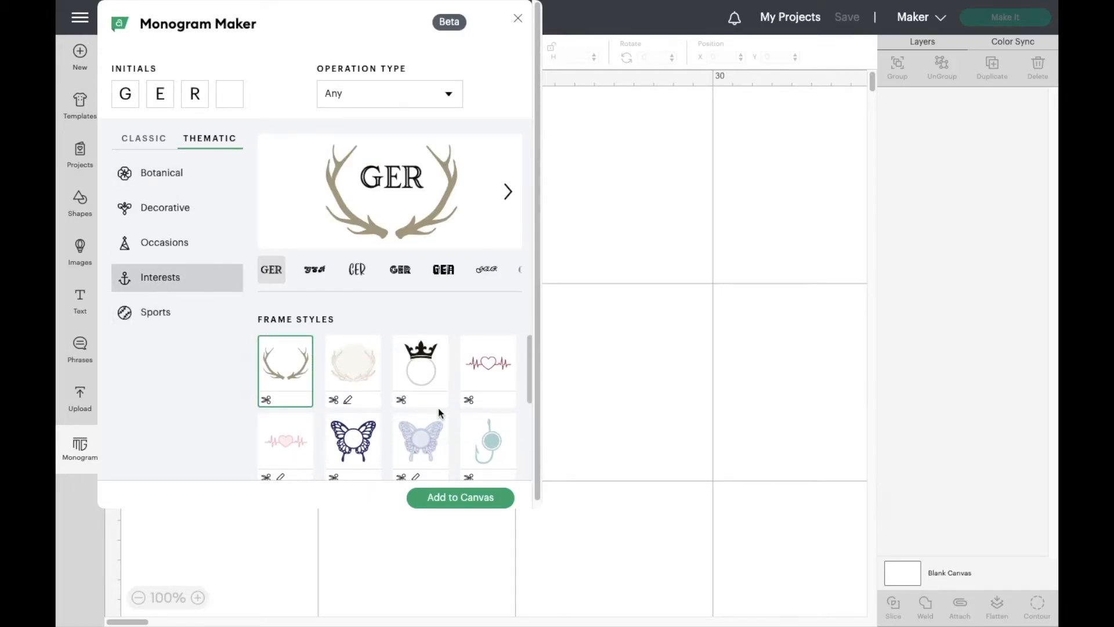
{"action": "scroll", "coordinate": [439, 406], "scroll_direction": "down", "scroll_amount": 1}
{"action": "scroll", "coordinate": [446, 397], "scroll_direction": "down", "scroll_amount": 3}
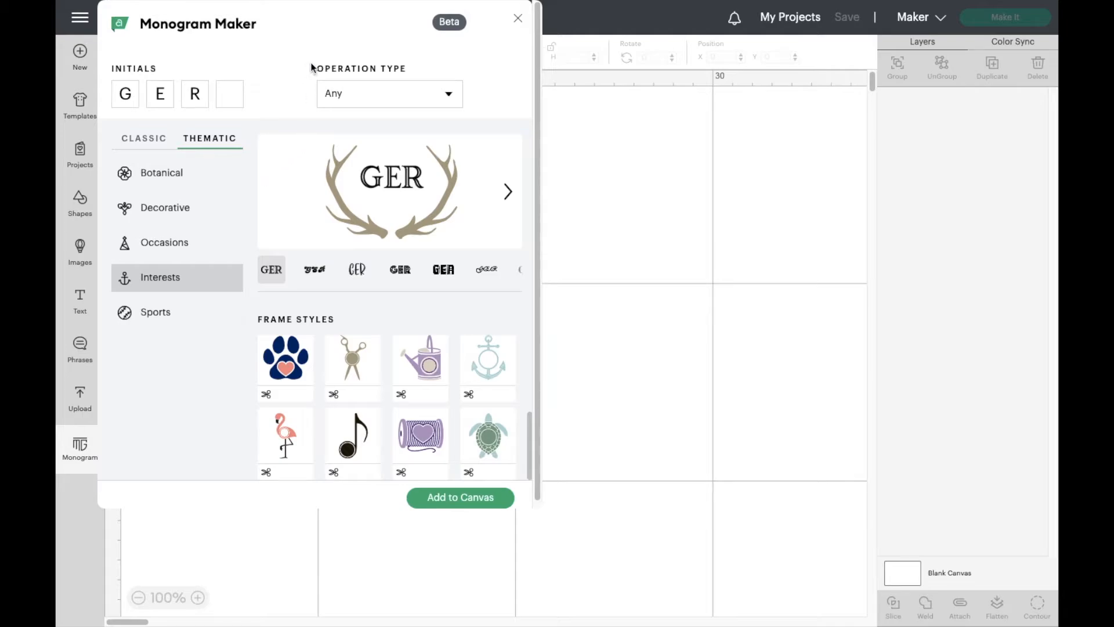
{"action": "left_click", "coordinate": [453, 96]}
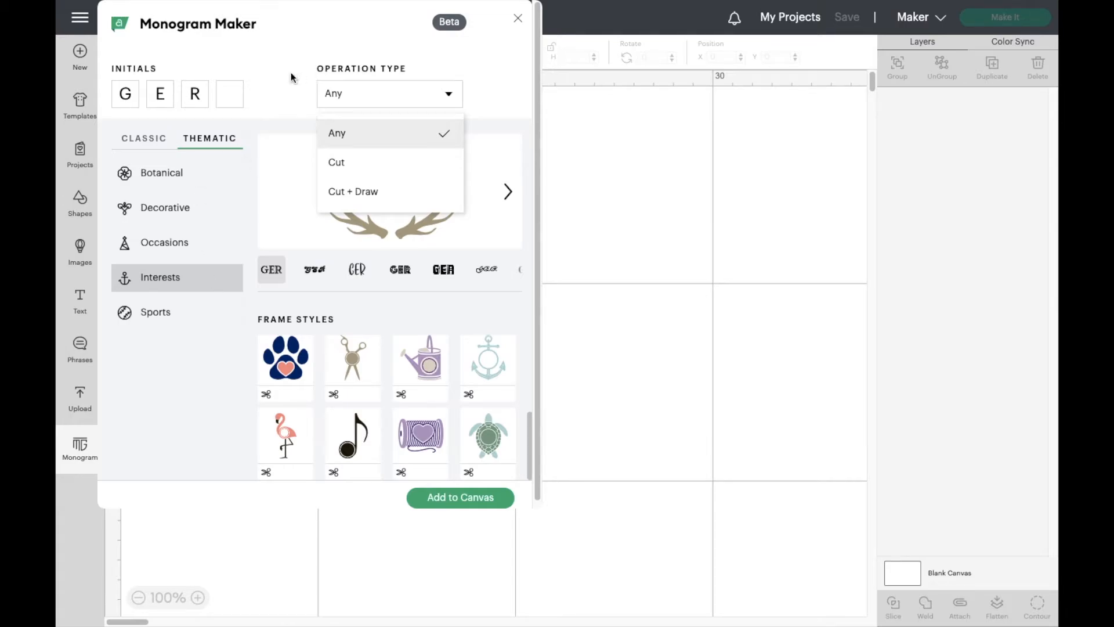
{"action": "left_click", "coordinate": [351, 93]}
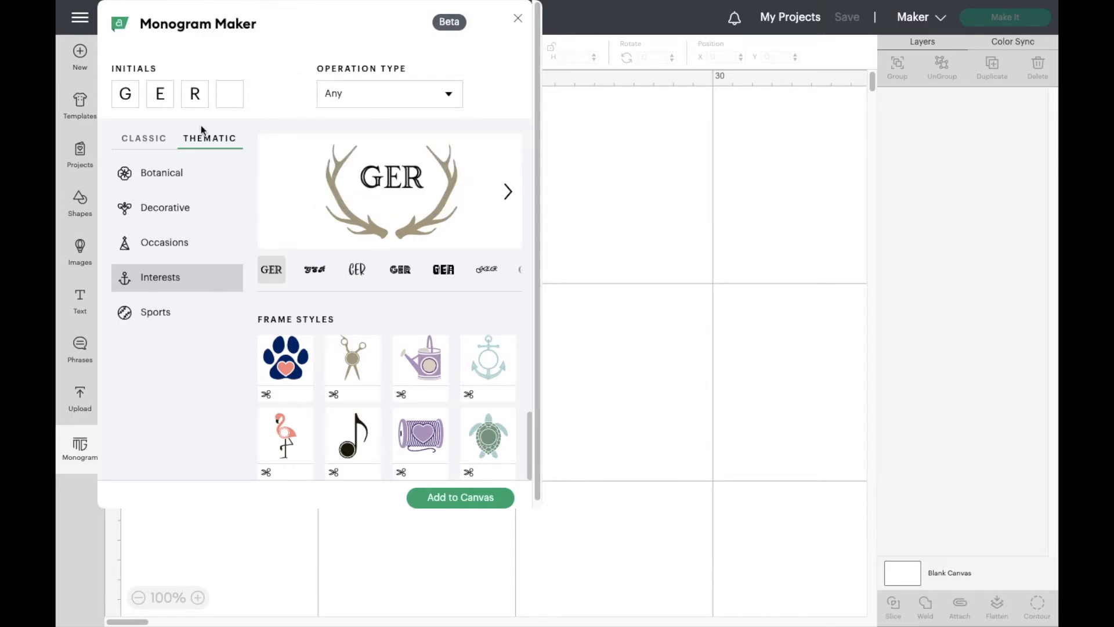
- Choose the outlined floral wreath frame for cutting from the Botanical theme
{"action": "left_click", "coordinate": [162, 175]}
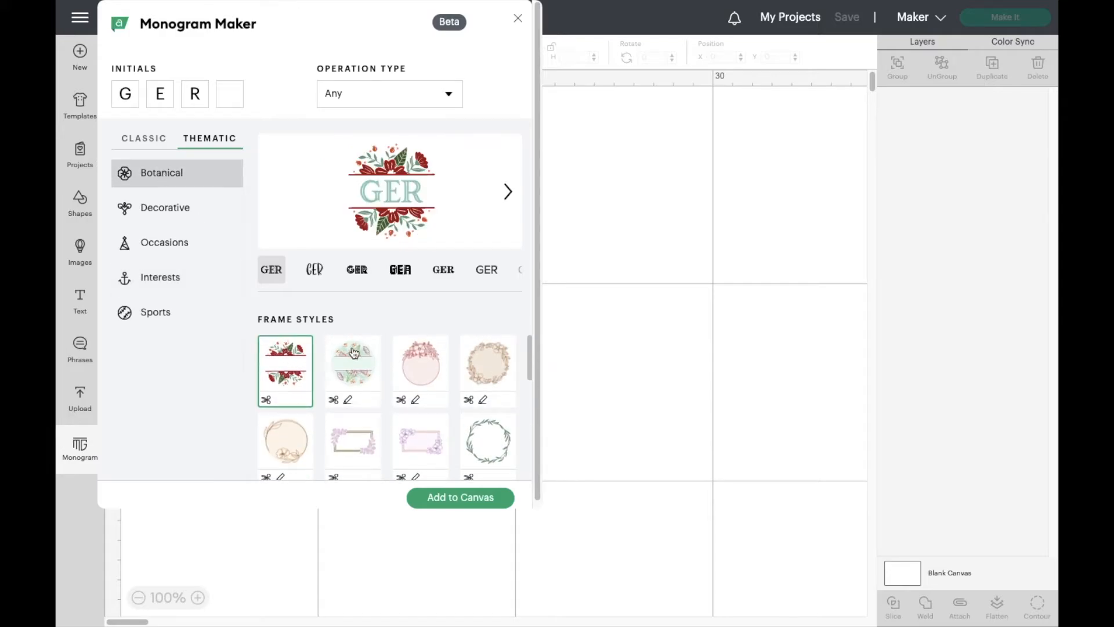
{"action": "scroll", "coordinate": [442, 435], "scroll_direction": "down", "scroll_amount": 2}
{"action": "scroll", "coordinate": [445, 437], "scroll_direction": "down", "scroll_amount": 5}
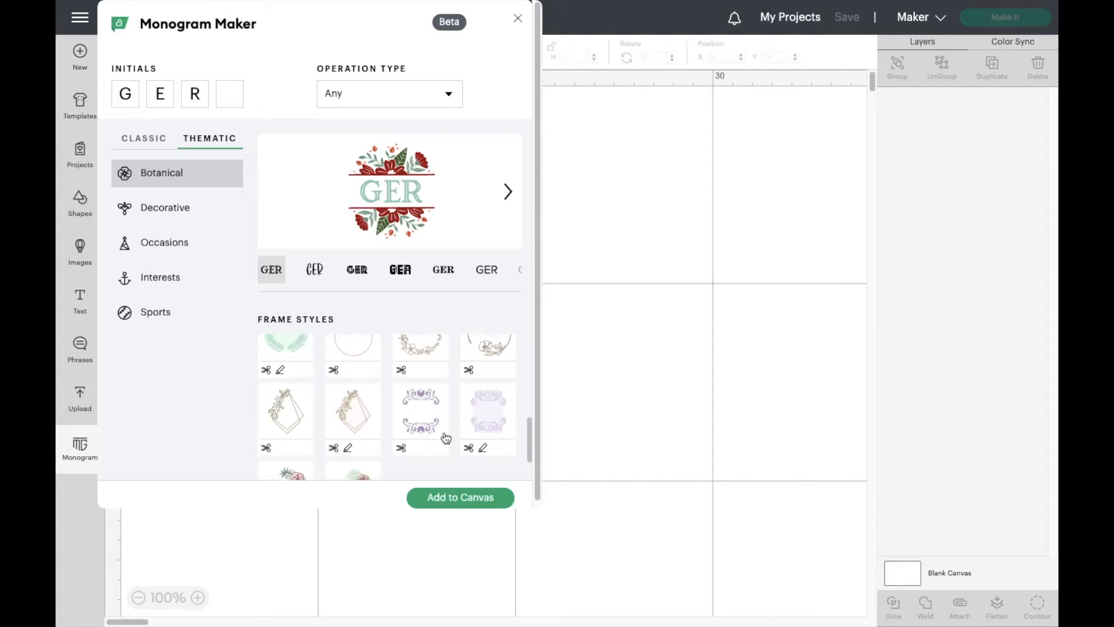
{"action": "scroll", "coordinate": [445, 430], "scroll_direction": "up", "scroll_amount": 2}
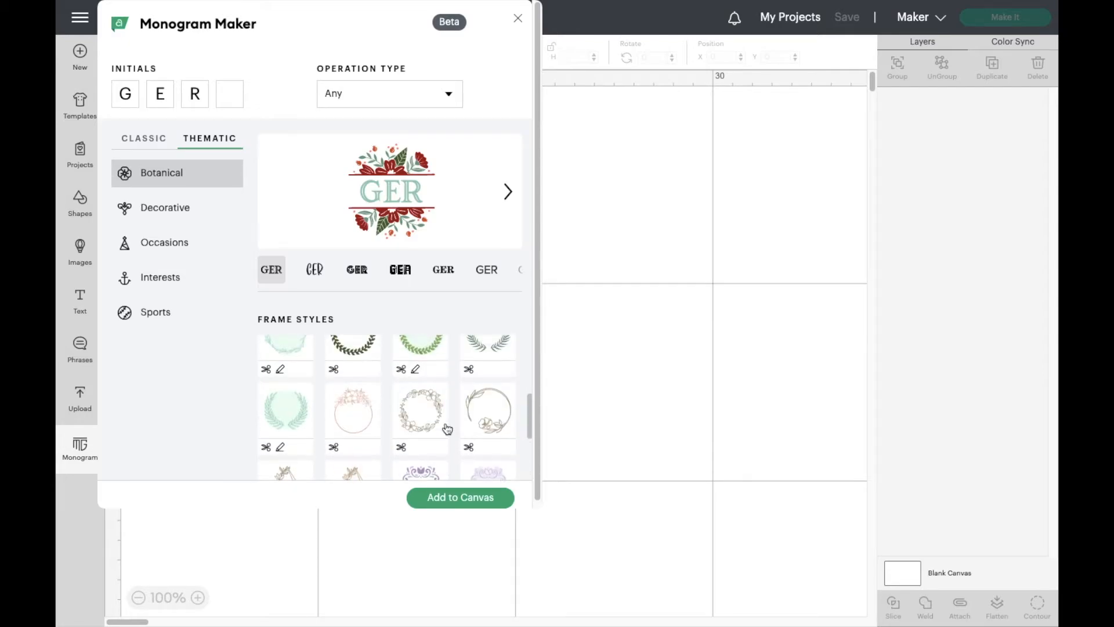
{"action": "scroll", "coordinate": [447, 429], "scroll_direction": "up", "scroll_amount": 1}
{"action": "left_click", "coordinate": [435, 446]}
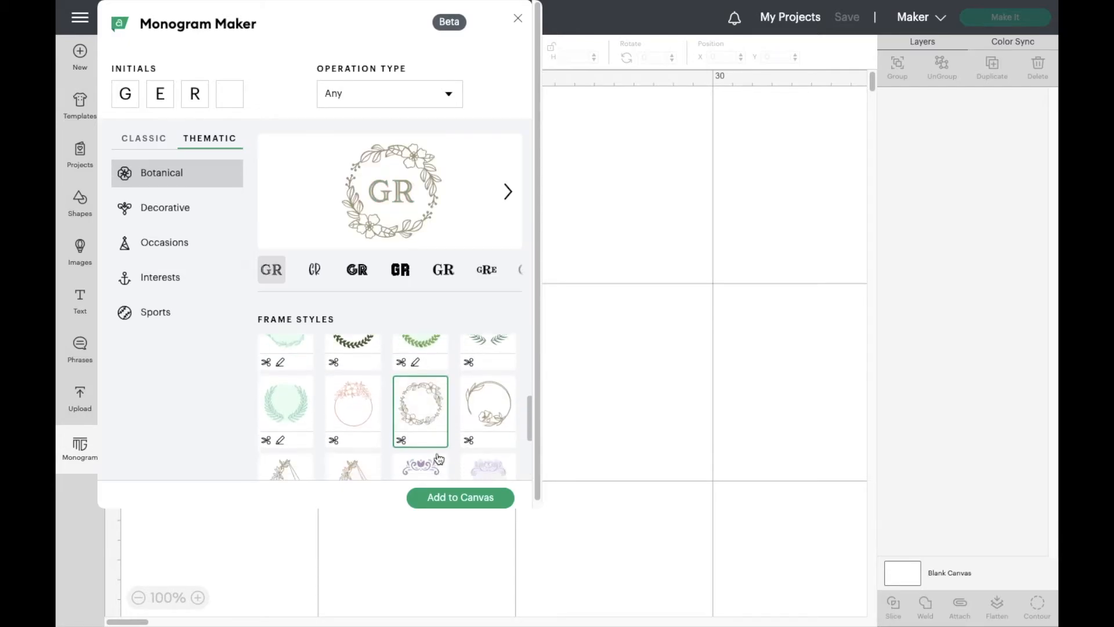
{"action": "scroll", "coordinate": [439, 460], "scroll_direction": "down", "scroll_amount": 1}
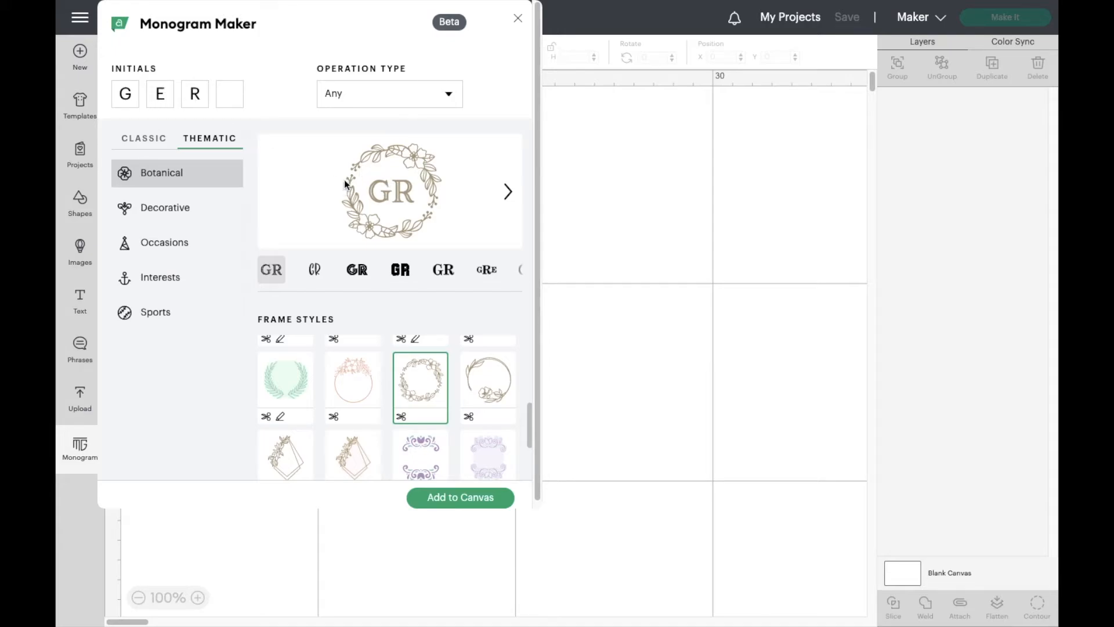
- Cycle through the lettering options for the wreath monogram and settle on the plain sans-serif GR style
{"action": "left_click", "coordinate": [508, 193]}
{"action": "left_click", "coordinate": [508, 194]}
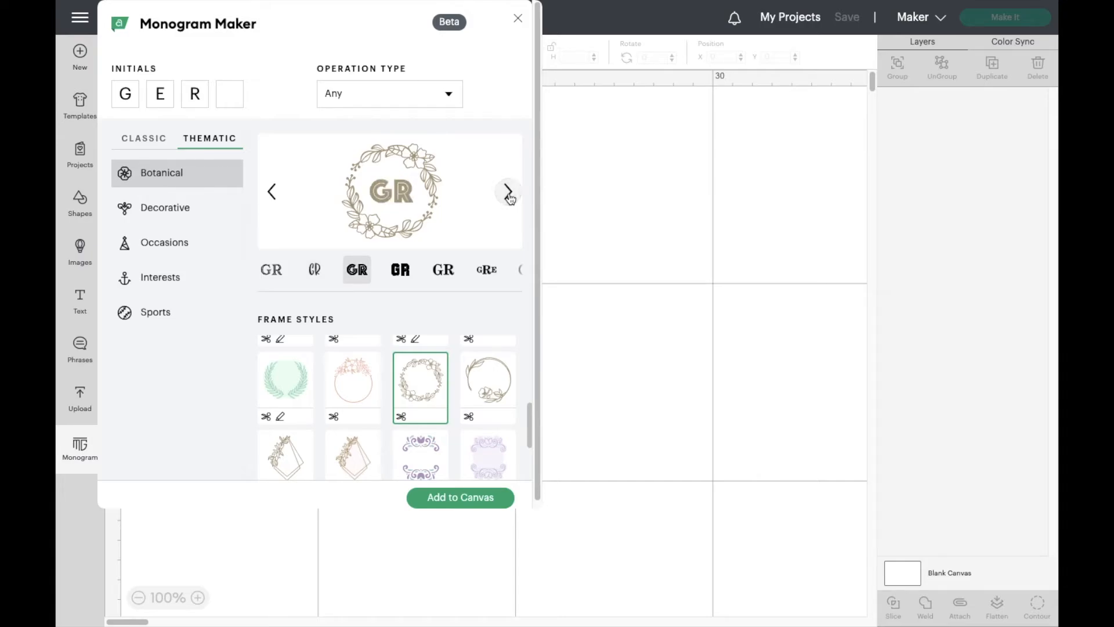
{"action": "left_click", "coordinate": [508, 193]}
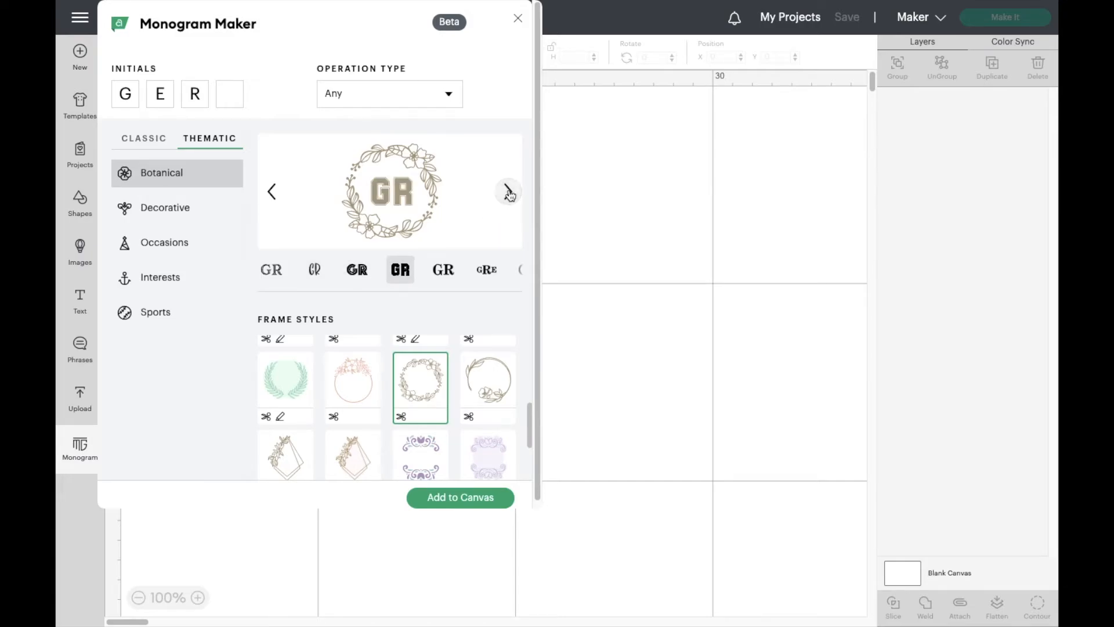
{"action": "left_click", "coordinate": [508, 193]}
{"action": "left_click", "coordinate": [508, 193]}
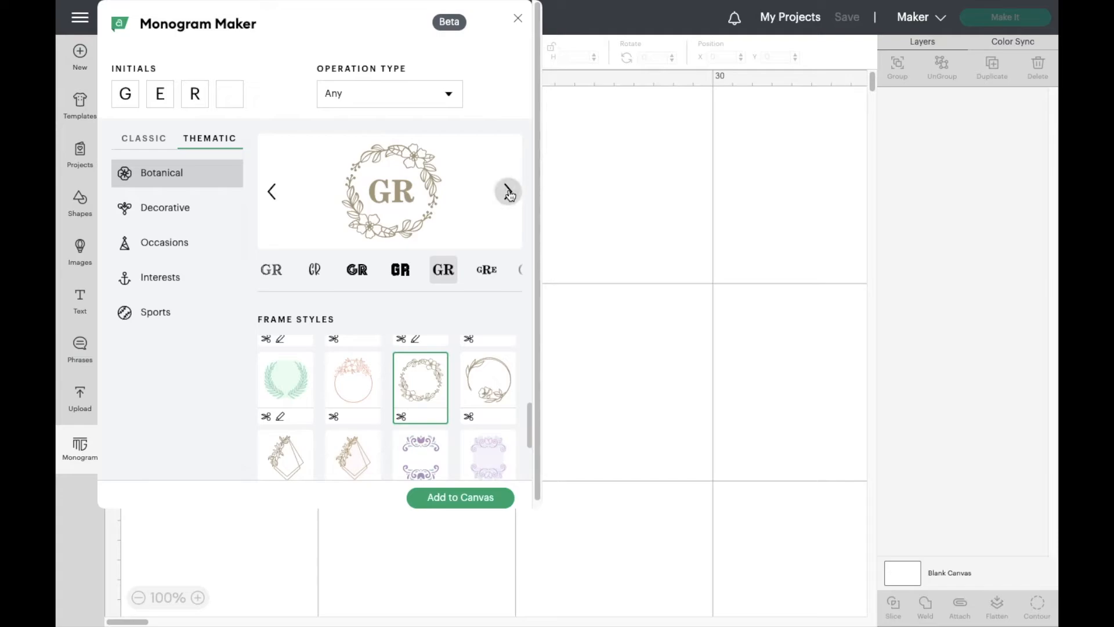
{"action": "left_click", "coordinate": [509, 193]}
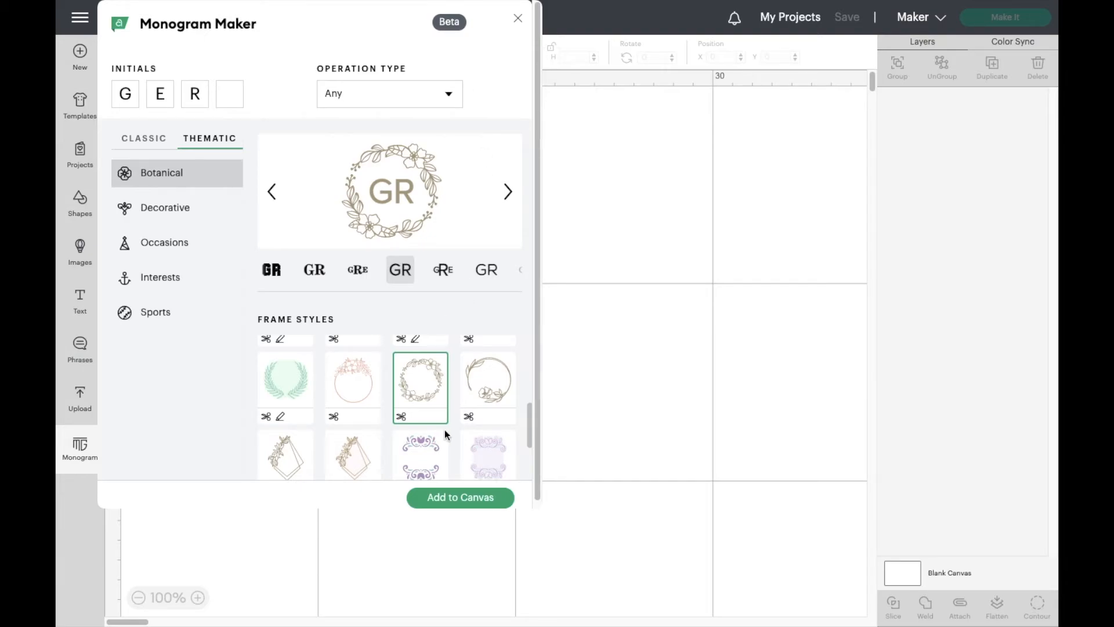
- Add the wreath monogram to the canvas and enlarge it to about 14.8 × 14.1 cm
{"action": "left_click", "coordinate": [451, 497]}
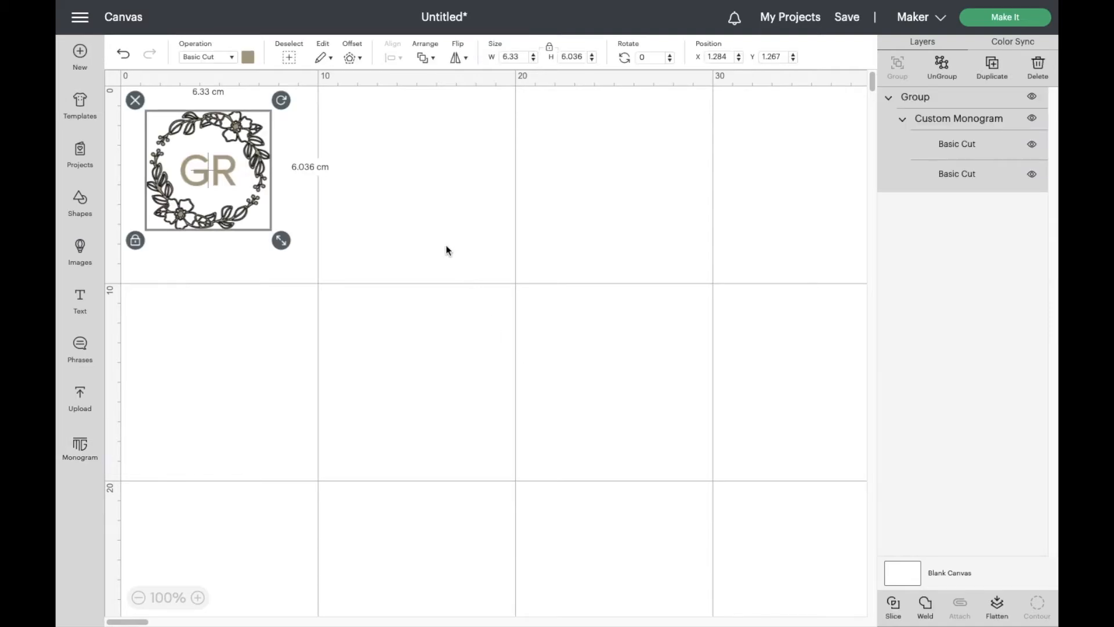
{"action": "left_click_drag", "start_coordinate": [277, 244], "coordinate": [372, 405]}
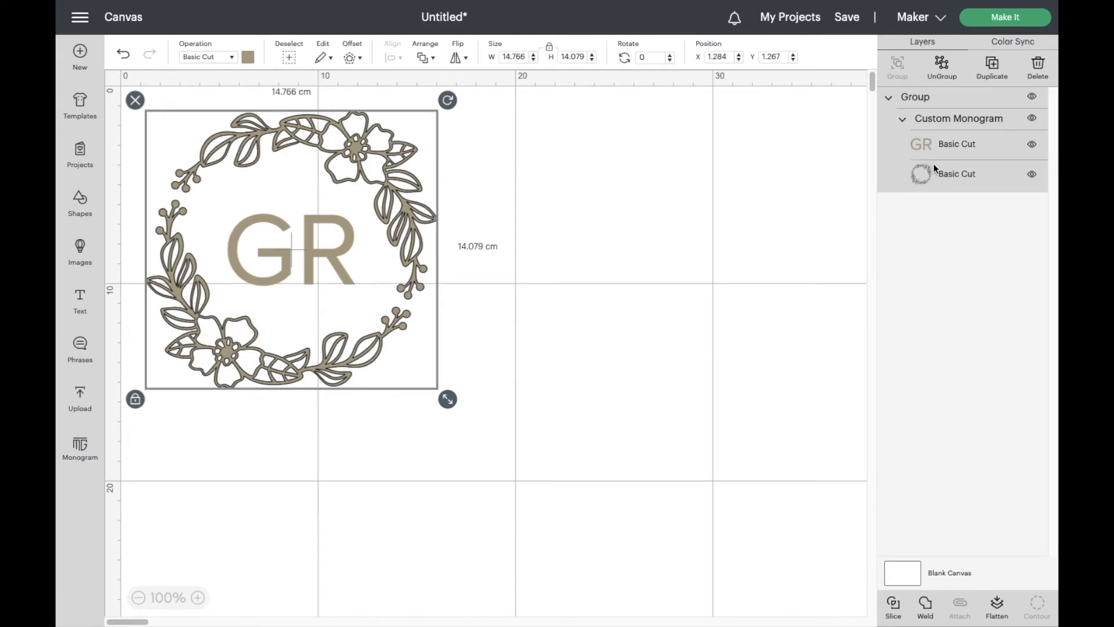
- Preview how the monogram is laid out on the cutting mat and return to the canvas
{"action": "left_click", "coordinate": [974, 25]}
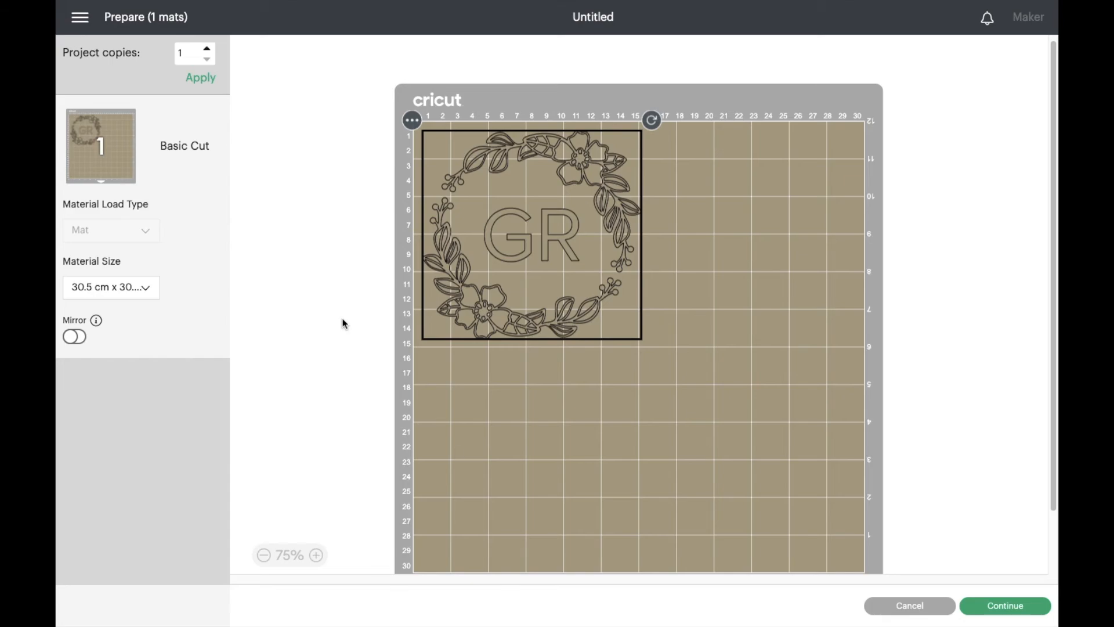
{"action": "left_click", "coordinate": [944, 611]}
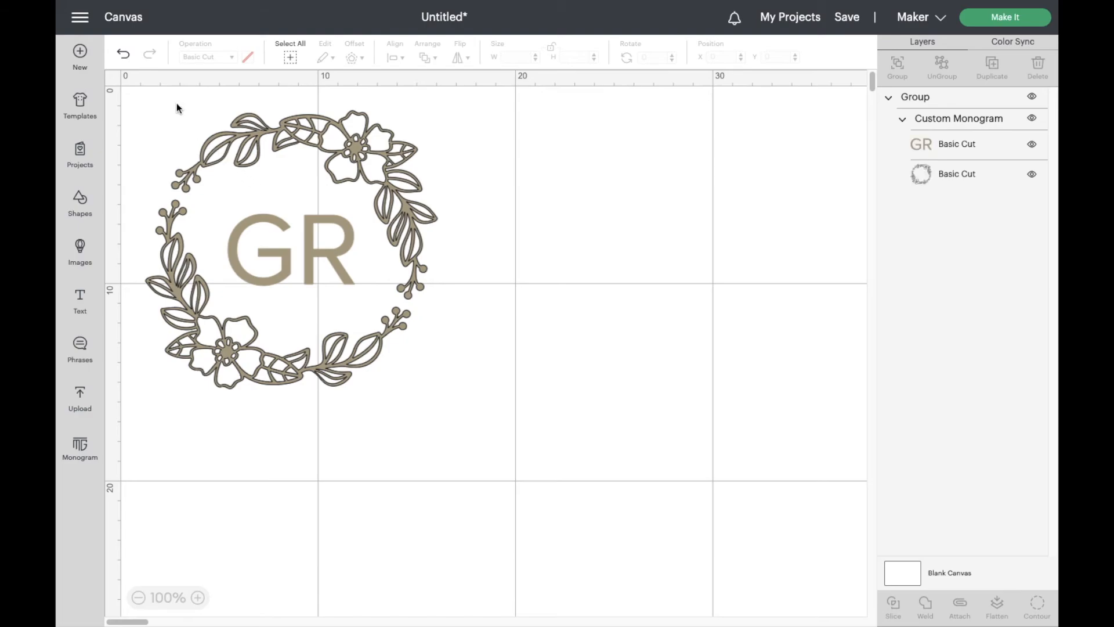
- Select the whole monogram group and flatten it into a Print Then Cut image
{"action": "left_click_drag", "start_coordinate": [160, 103], "coordinate": [420, 499]}
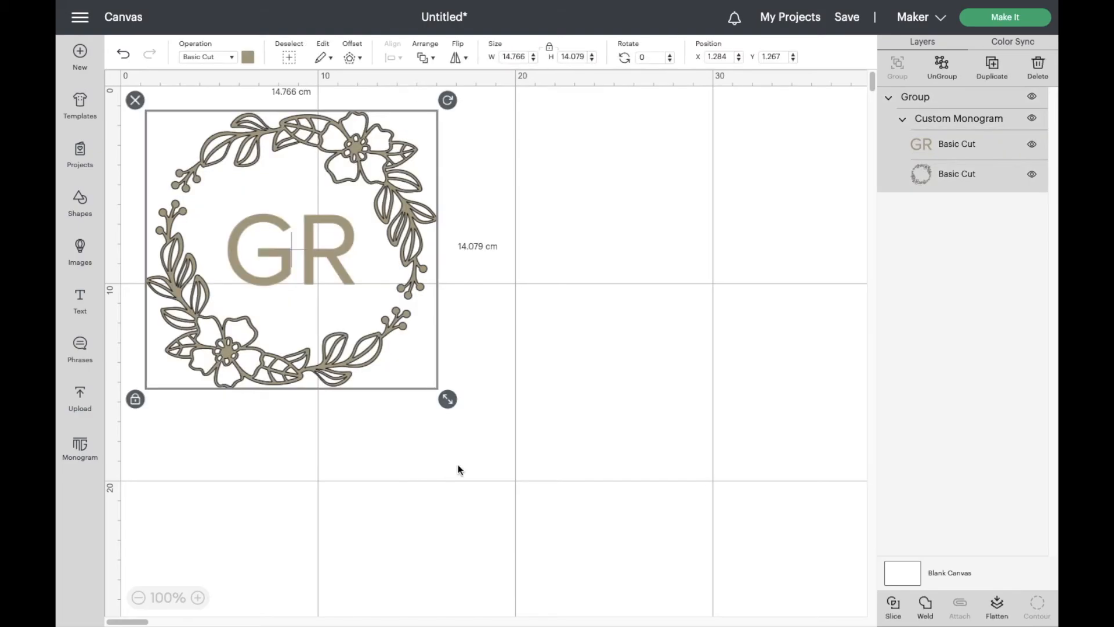
{"action": "left_click", "coordinate": [997, 608]}
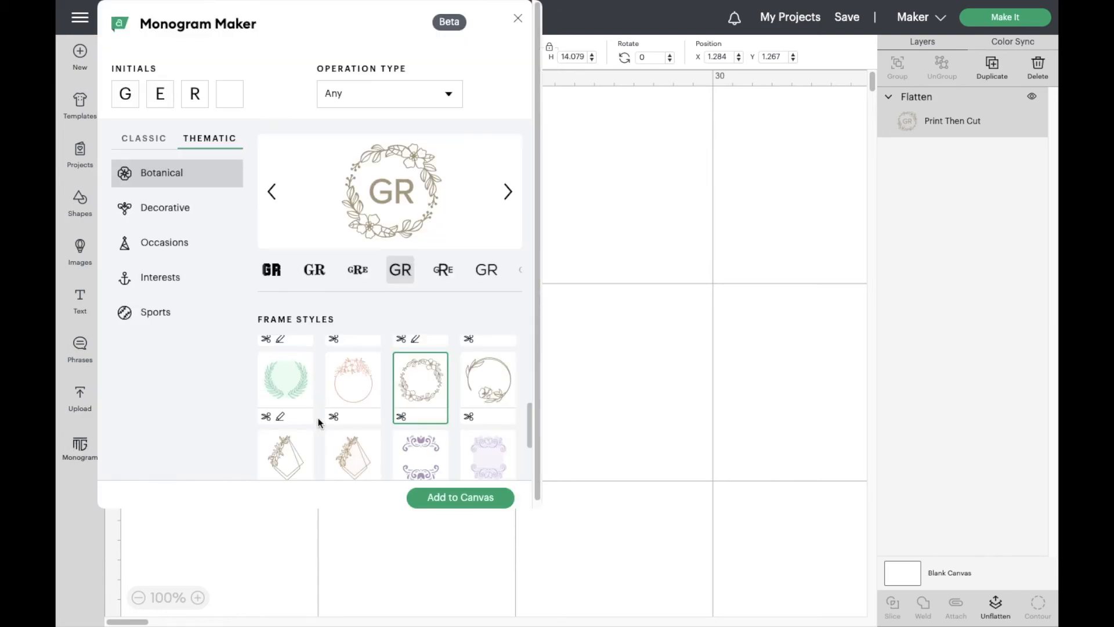
- Examine more lettering styles for the floral wreath in Monogram Maker and close it without adding another monogram
{"action": "left_click", "coordinate": [509, 192]}
{"action": "left_click", "coordinate": [508, 193]}
{"action": "left_click", "coordinate": [509, 193]}
{"action": "left_click", "coordinate": [508, 195]}
{"action": "left_click", "coordinate": [508, 197]}
{"action": "left_click", "coordinate": [509, 200]}
{"action": "left_click", "coordinate": [508, 203]}
{"action": "left_click", "coordinate": [507, 206]}
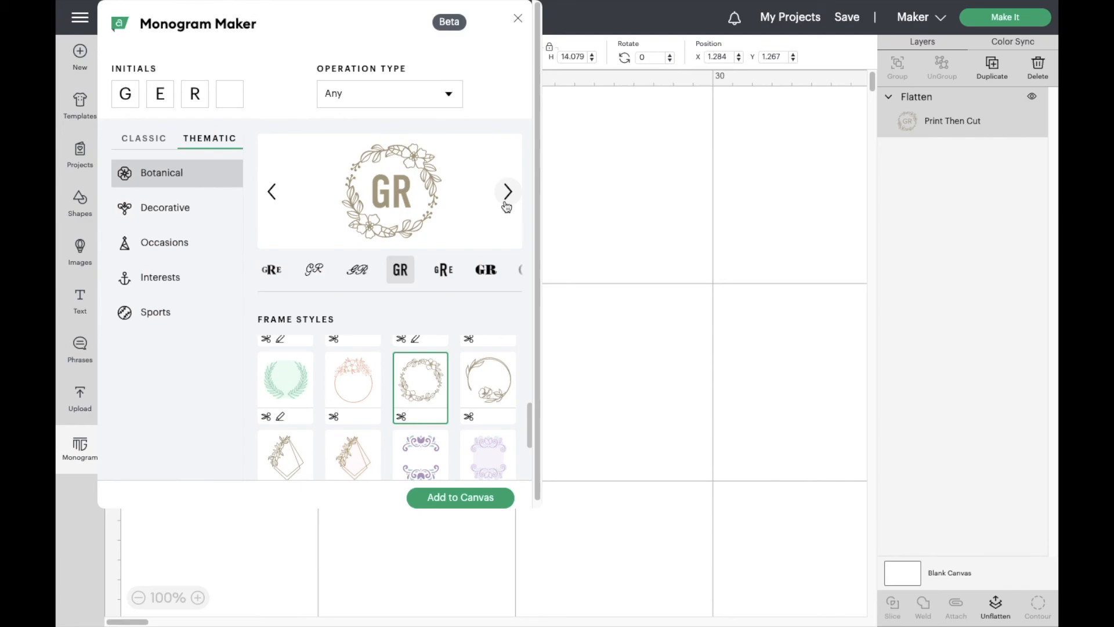
{"action": "left_click", "coordinate": [518, 23]}
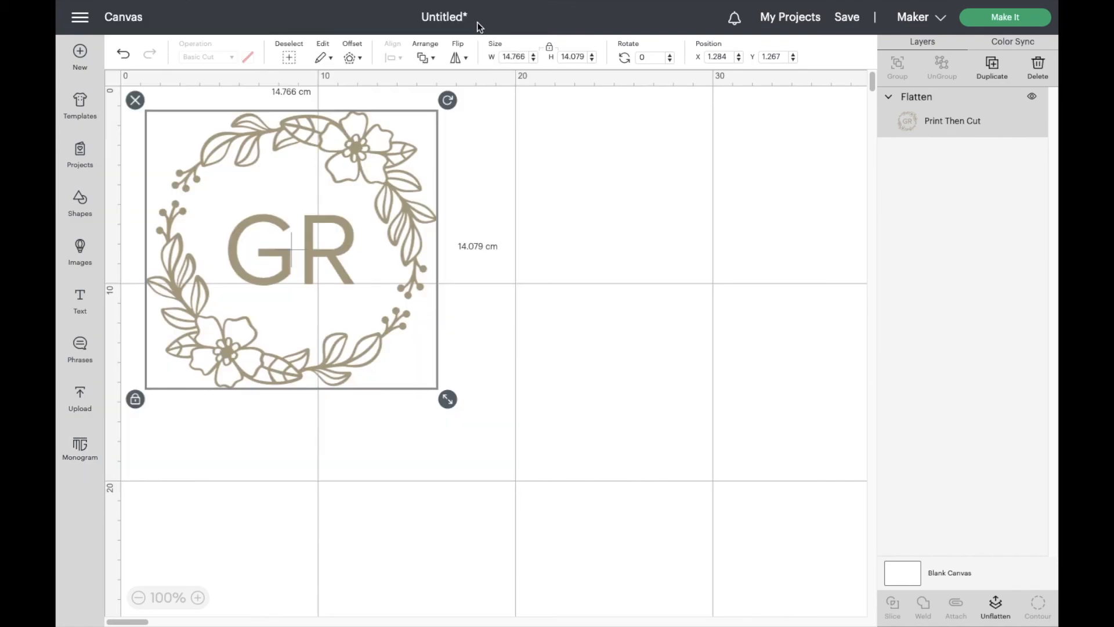
- Try a welded 0.635 cm offset with rounded corners around the flattened monogram, cancel it and deselect the design
{"action": "left_click", "coordinate": [351, 59]}
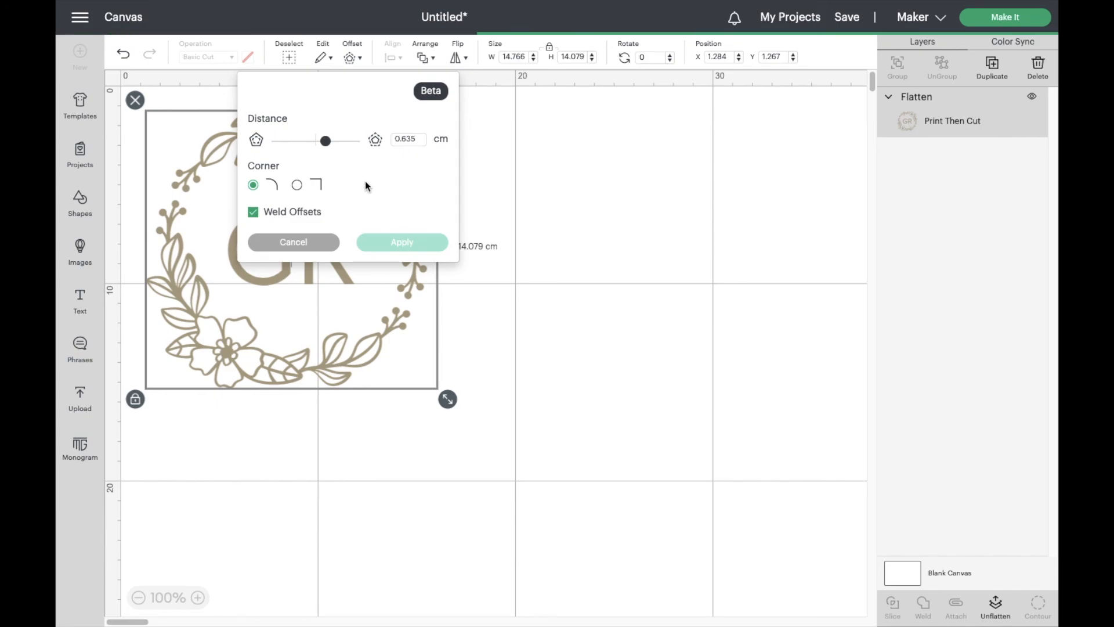
{"action": "left_click", "coordinate": [323, 237]}
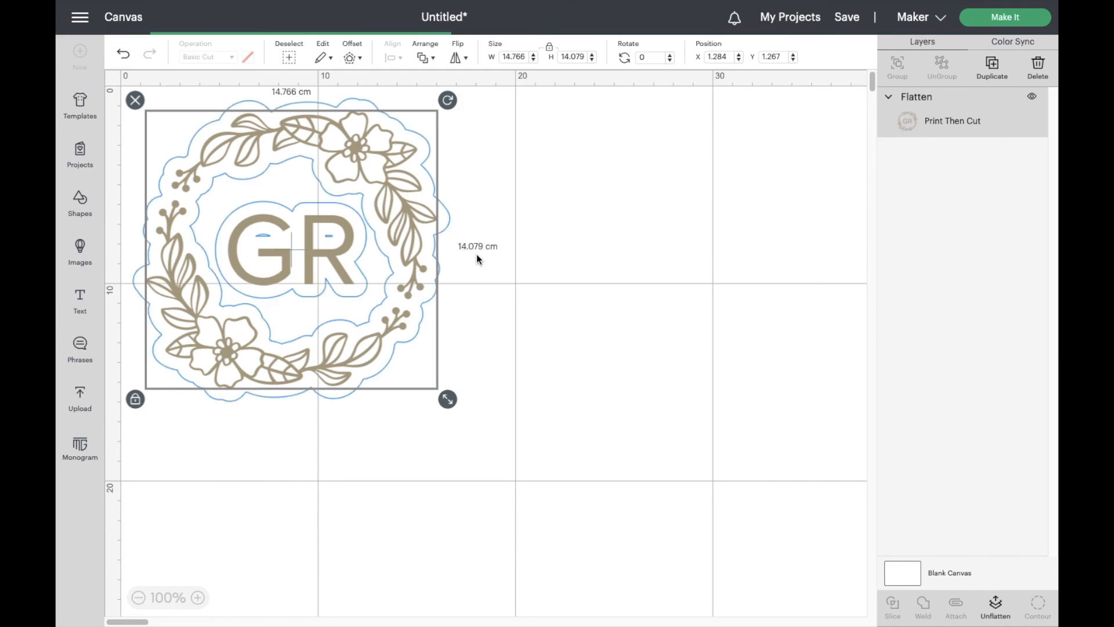
{"action": "left_click", "coordinate": [528, 268]}
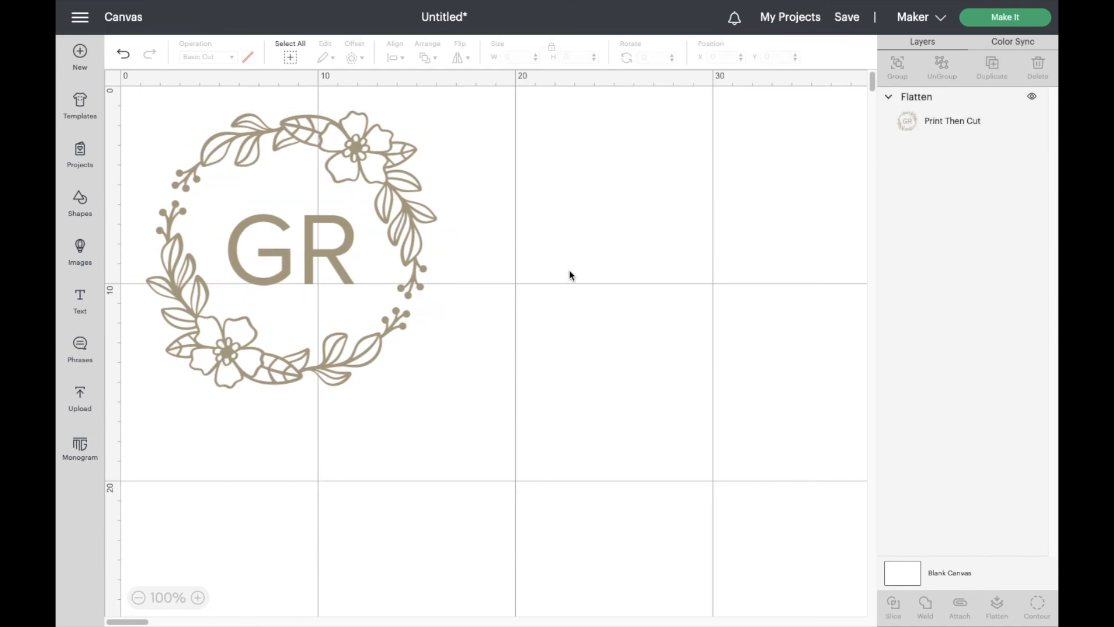